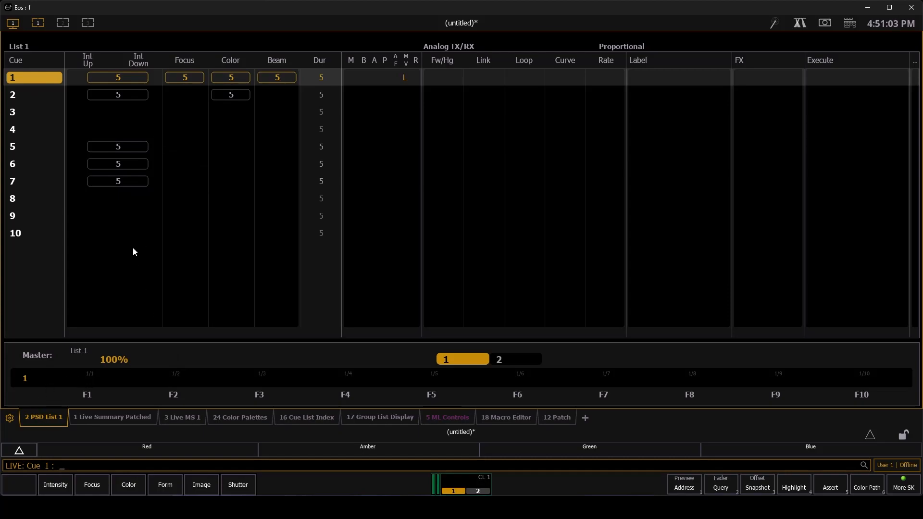
- Show the channel summary and switch from Live to Blind to view cue 1's stored channel data
click(109, 417)
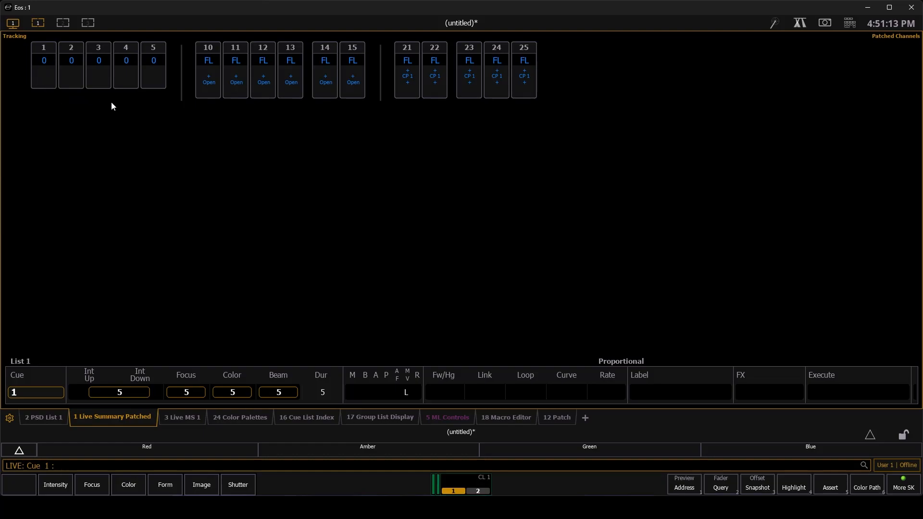
key(F2)
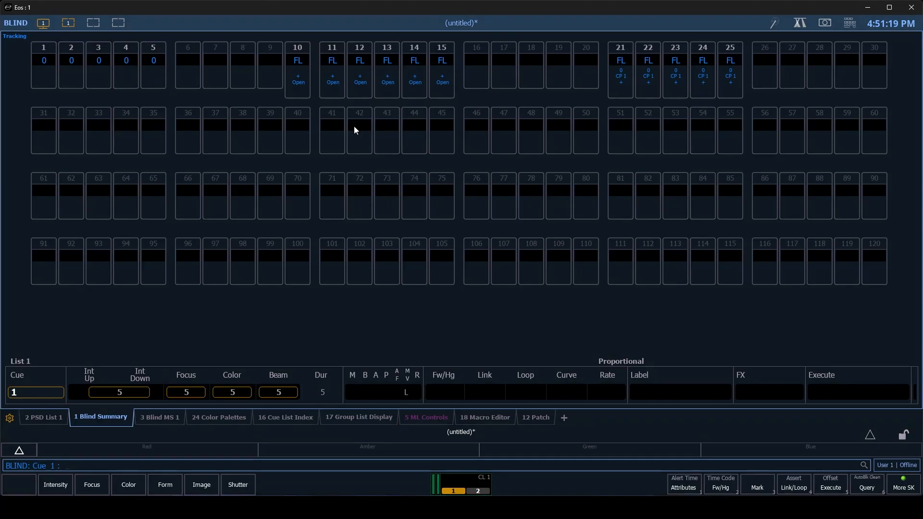
click(850, 24)
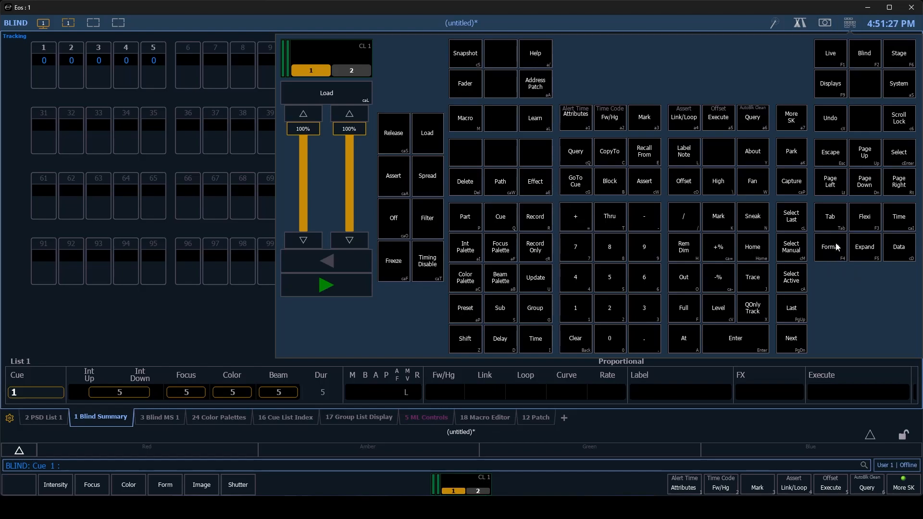
click(851, 25)
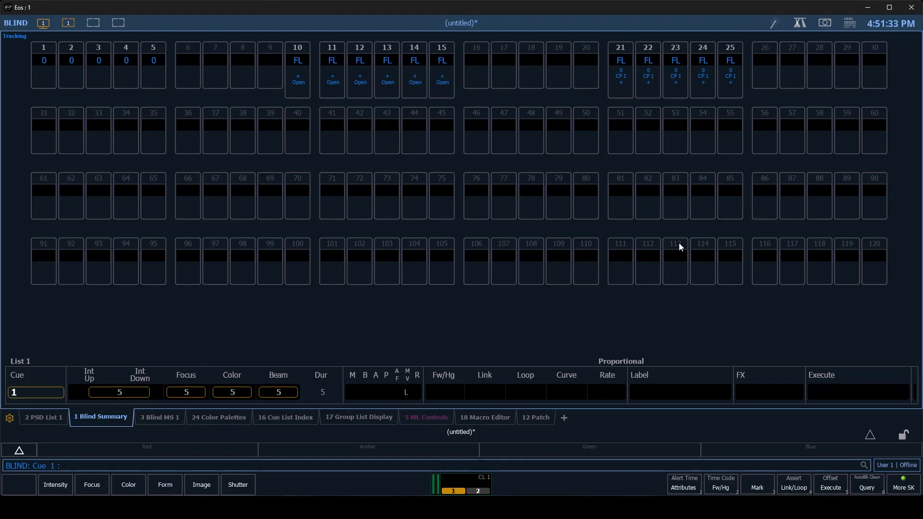
- Change the Blind channel display to the spreadsheet format so all cues are listed against channels
key(F4)
key(F4)
key(F4)
key(F4)
key(F4)
key(F4)
key(F4)
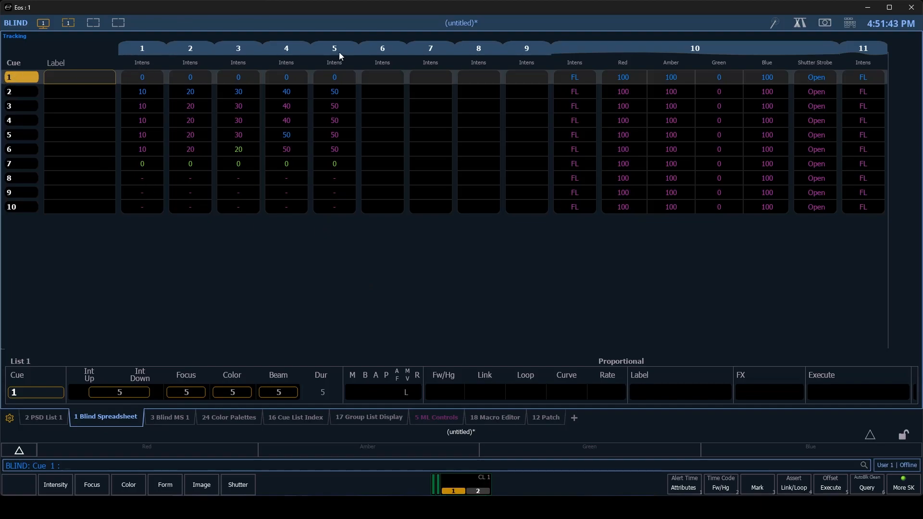
ctrl+click(332, 106)
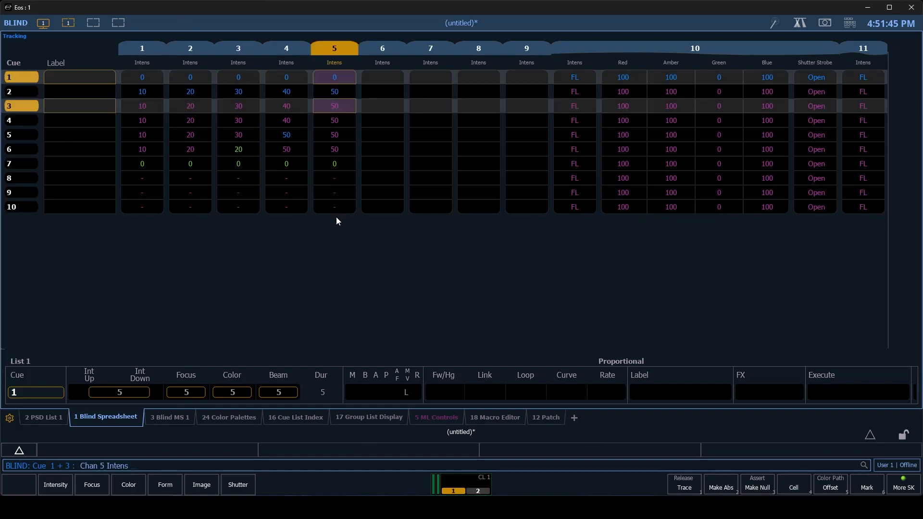
key(BackSpace)
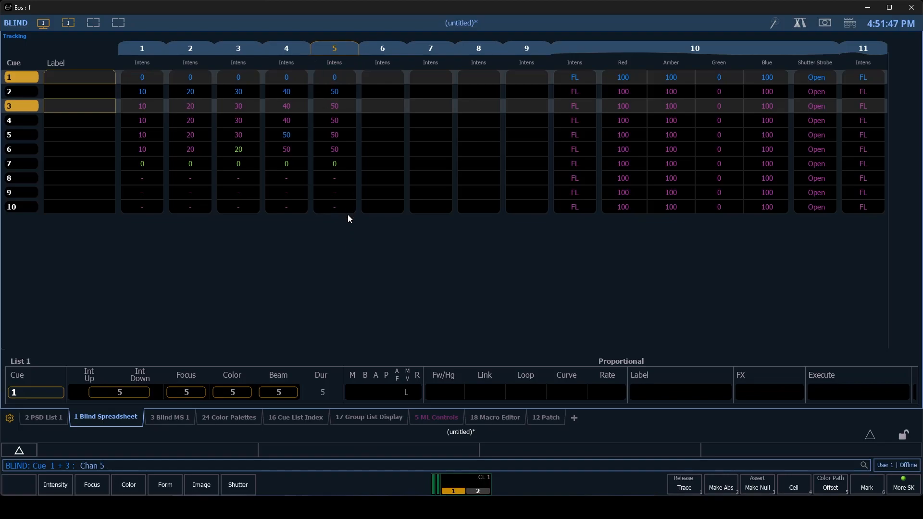
key(ctrl+z)
key(shift+BackSpace)
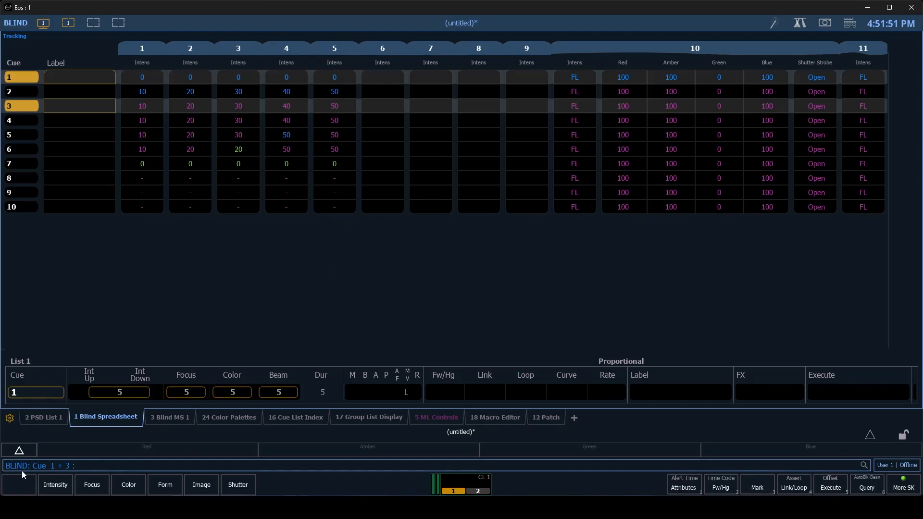
- Remove the stored intensity moves of channels 1 thru 5 from cues 3 thru 6 with an empty At command
key(q)
text(t6)
key(Return)
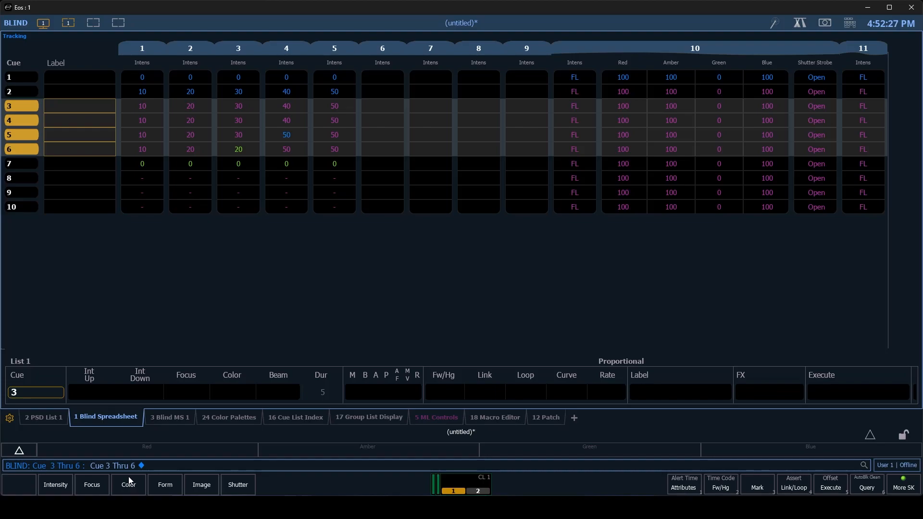
key(1)
key(t)
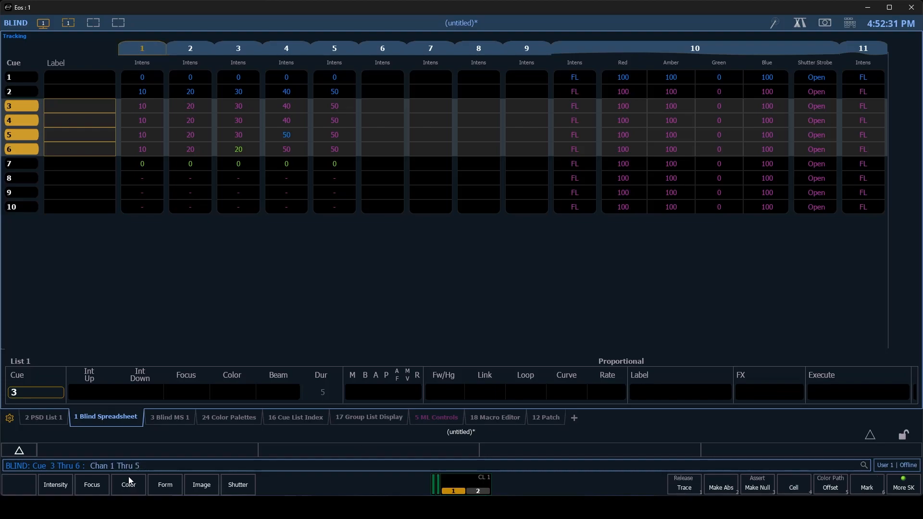
key(a)
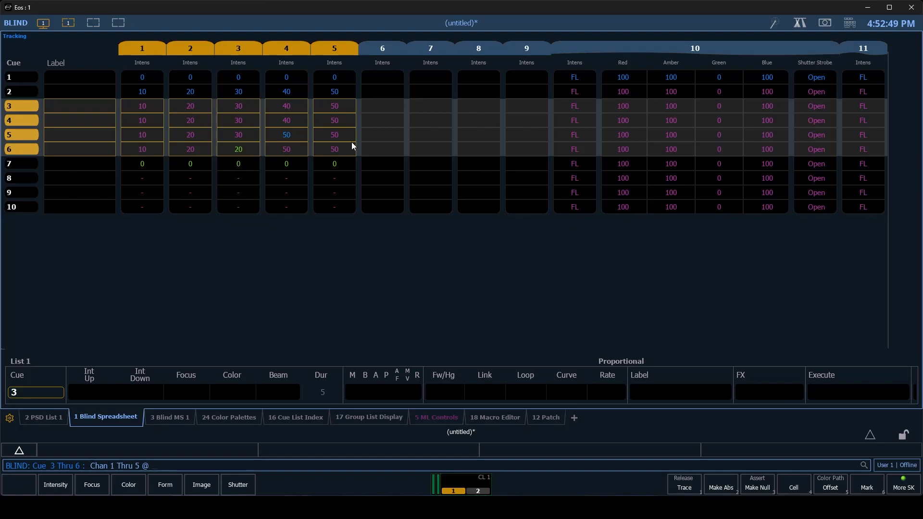
key(Return)
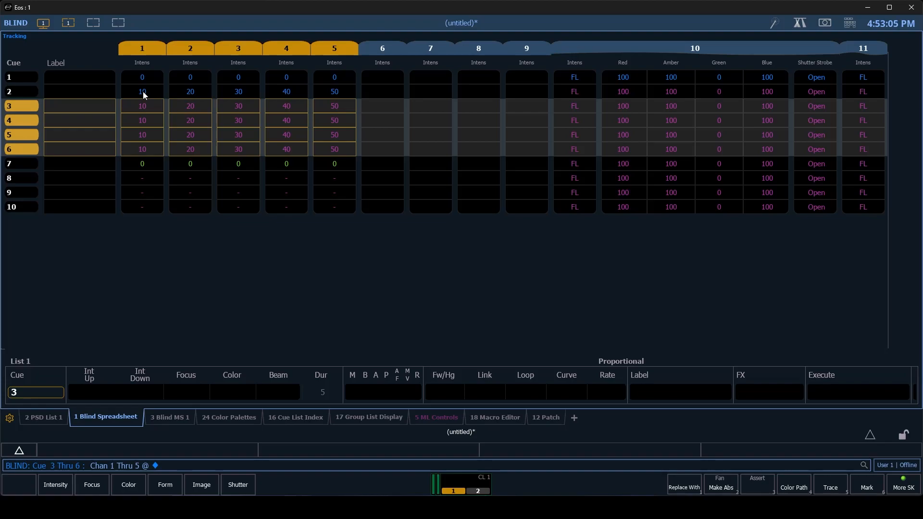
- Undo the last At command applied to channels 1 thru 5 in cues 3 thru 6
click(850, 23)
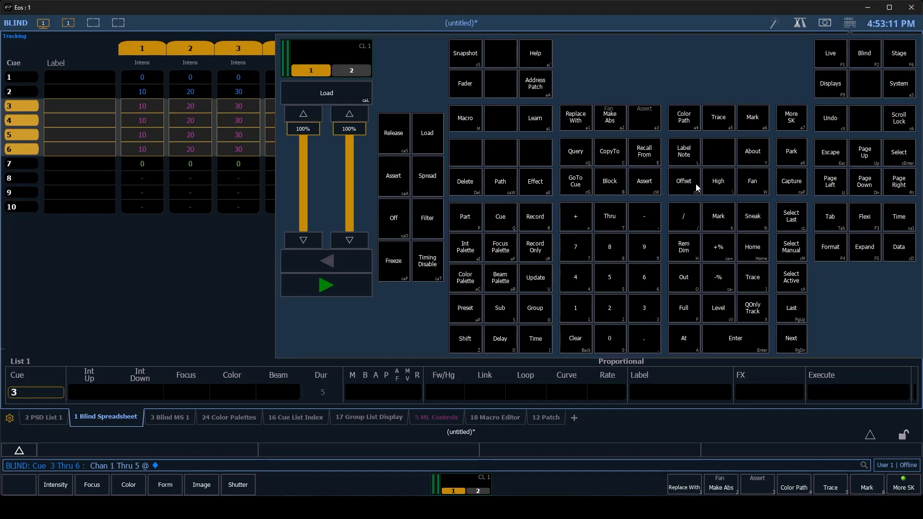
click(829, 126)
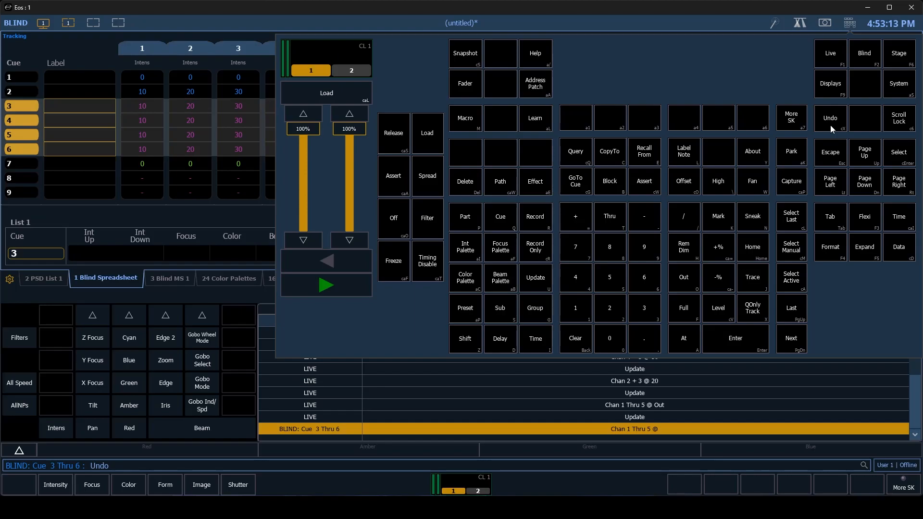
click(830, 126)
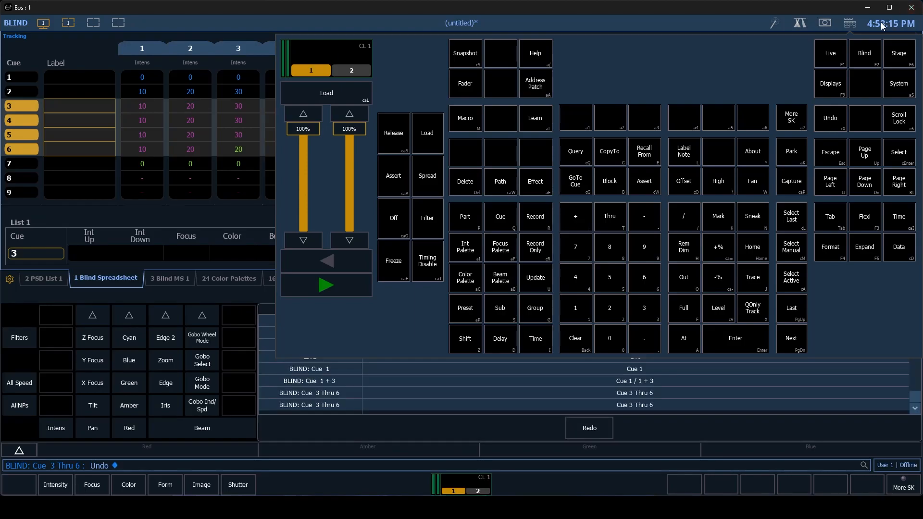
click(845, 20)
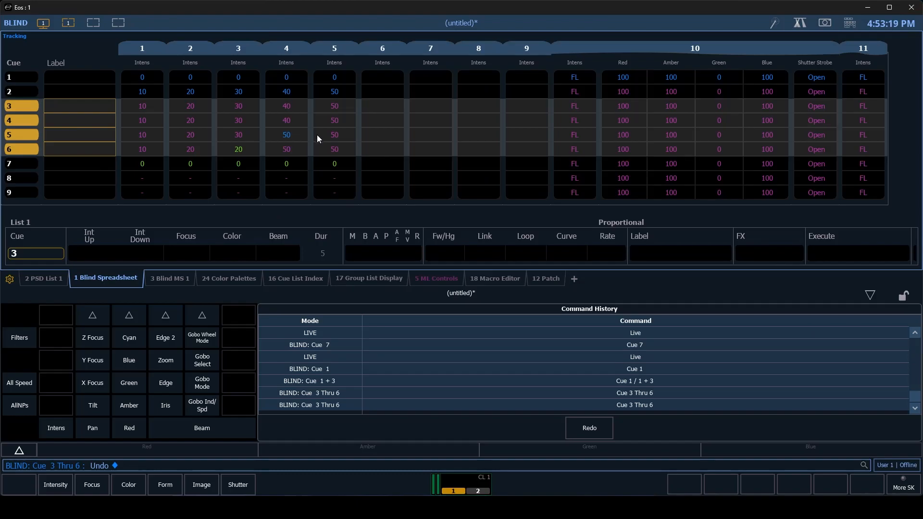
- Apply a Block to cue 5
text(q)
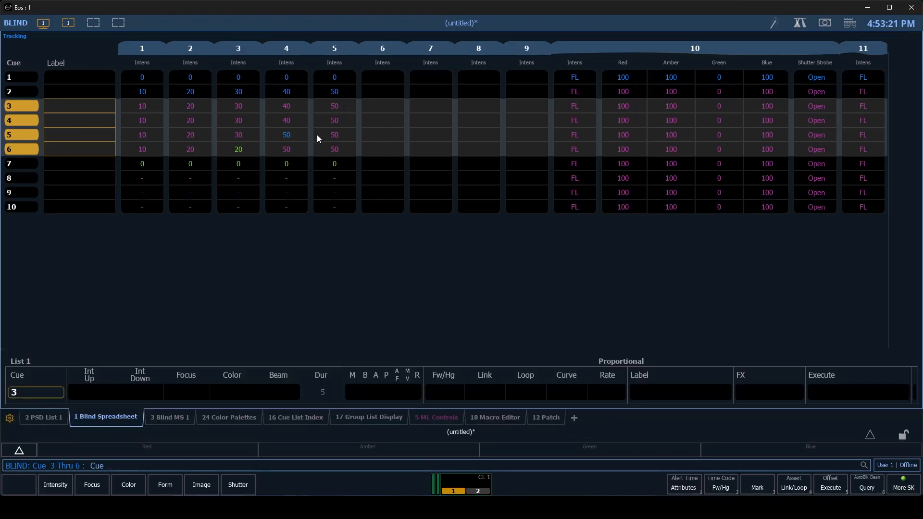
text(5b)
key(Return)
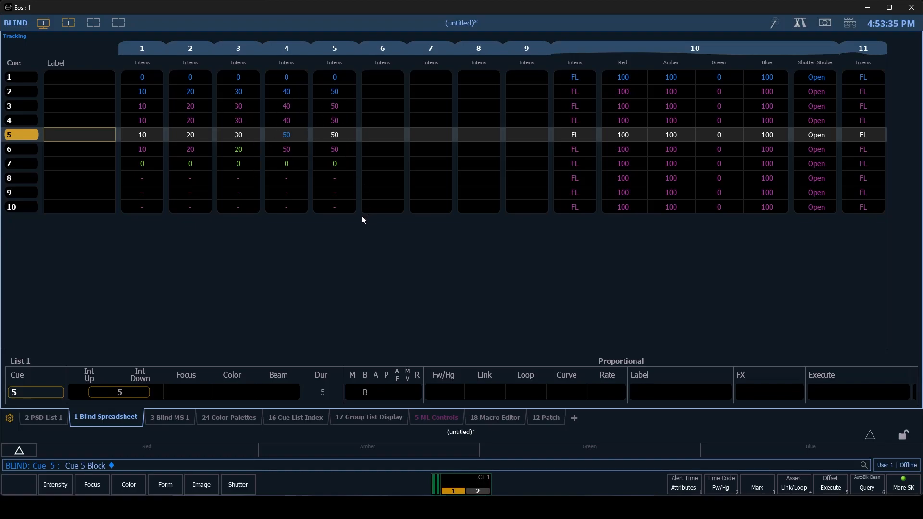
- Clear the intensity moves of channels 1 thru 5 in cues 3 thru 6, including the blocked cue 5
text(q)
text(3)
text(t)
key(Return)
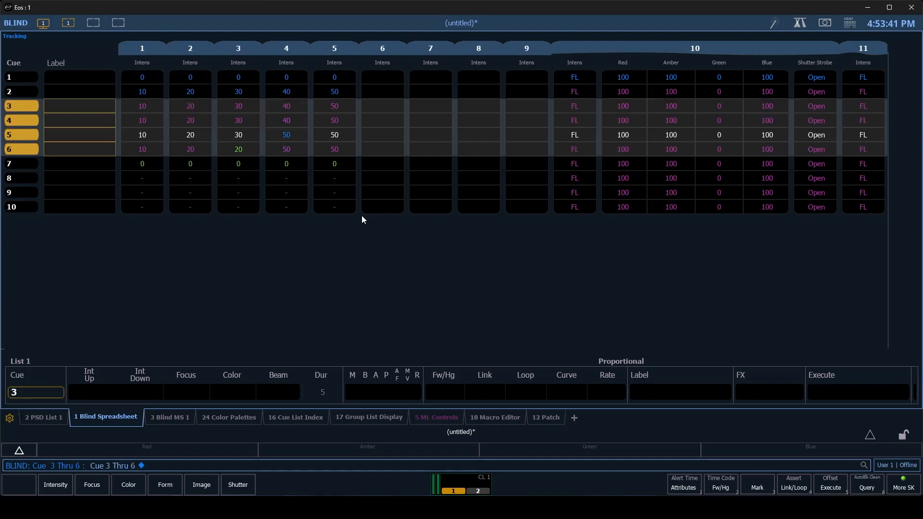
text(1)
text(t5a)
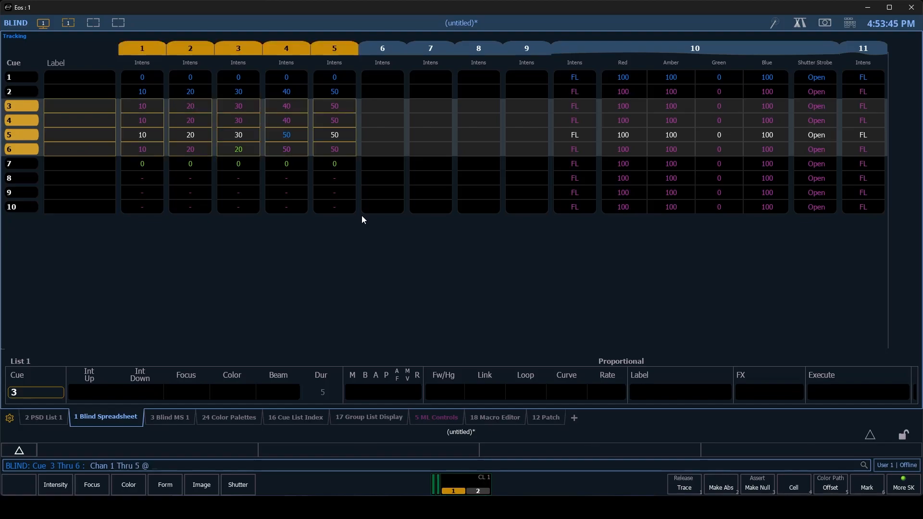
key(Return)
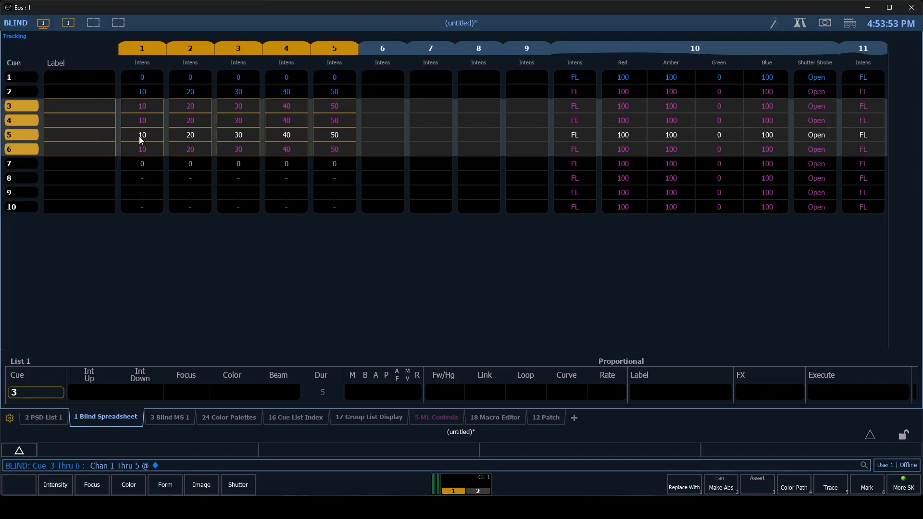
click(350, 135)
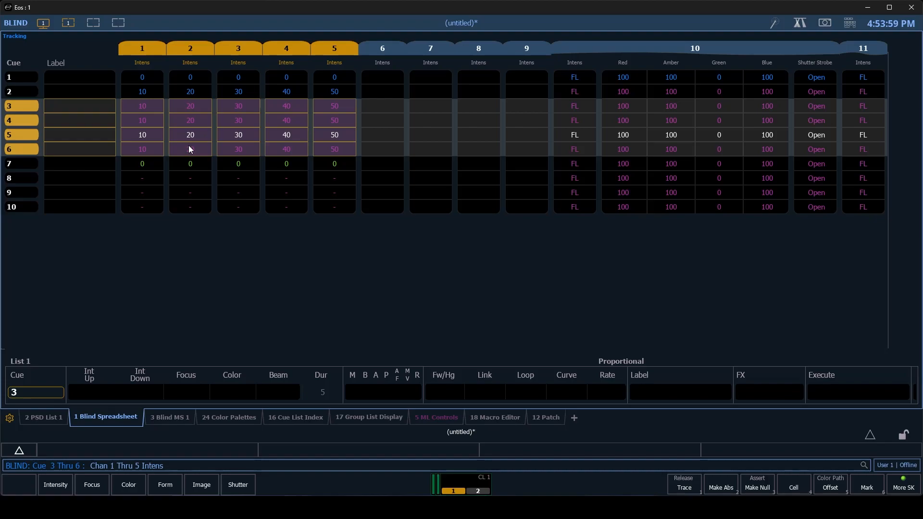
key(a)
key(BackSpace)
key(shift+BackSpace)
- Set channels 1 thru 5 to intensity 0 in cue 4
key(q)
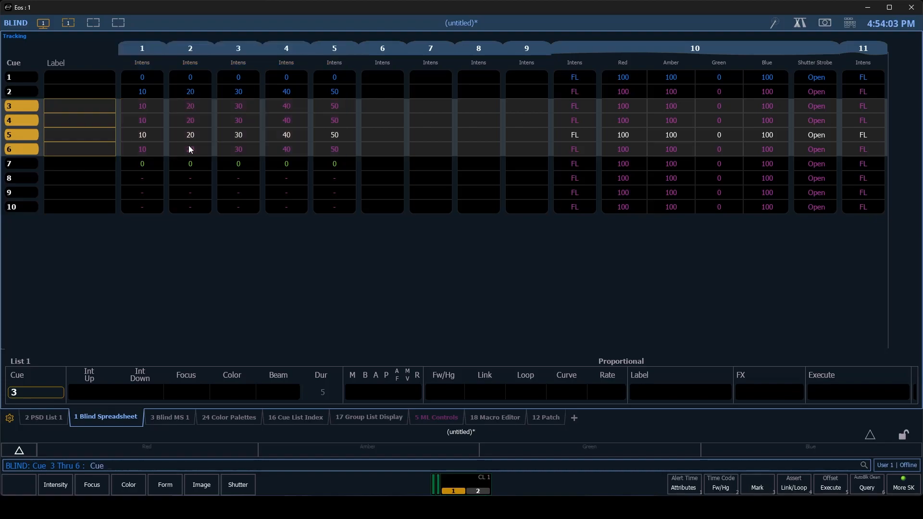
key(Return)
key(1)
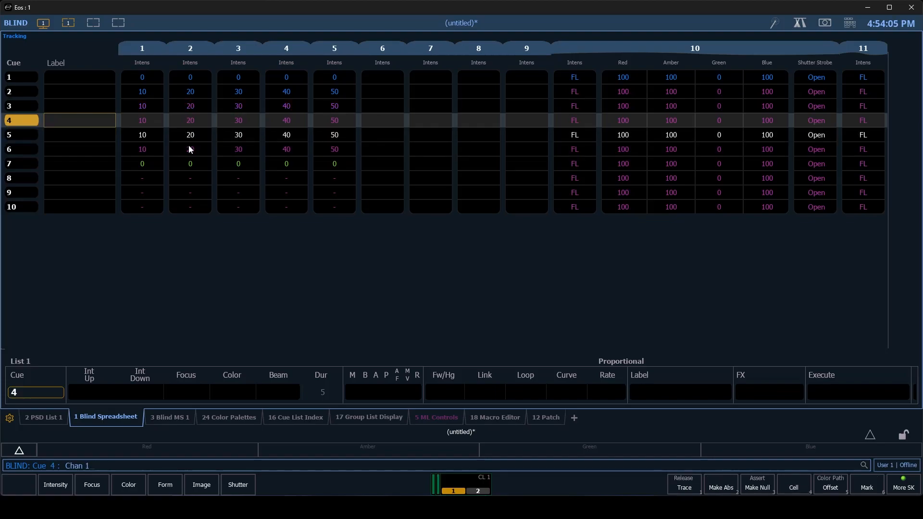
text(t5)
text(a)
text(0)
key(Return)
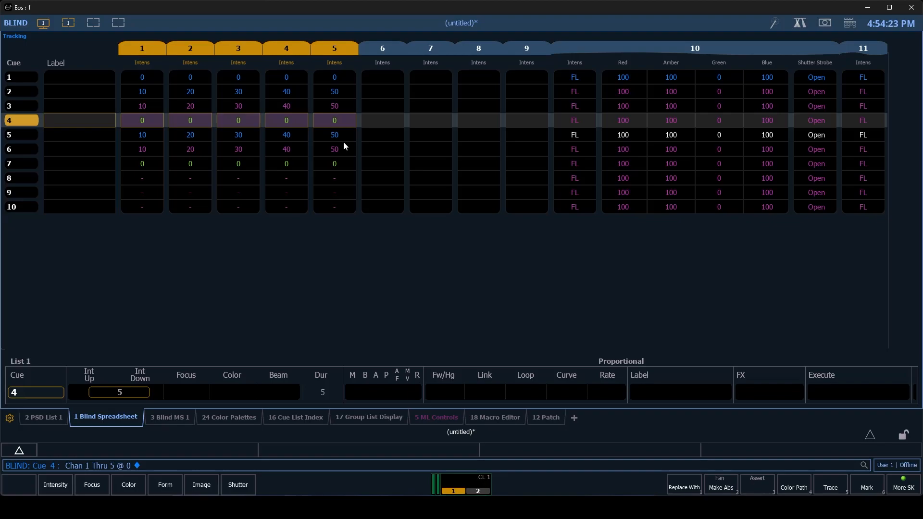
- Set channels 1 thru 5 to intensity 40 in cue 5
text(q)
text(5)
key(Return)
text(1t5)
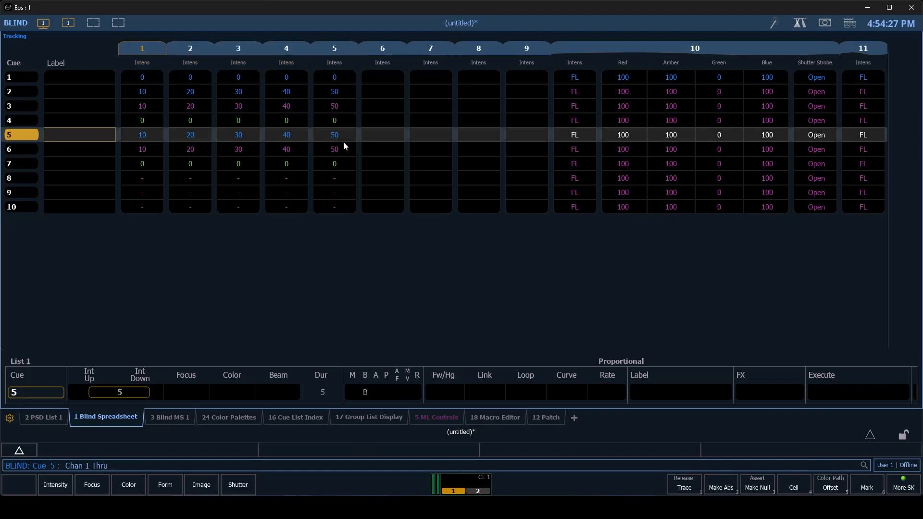
text(a40)
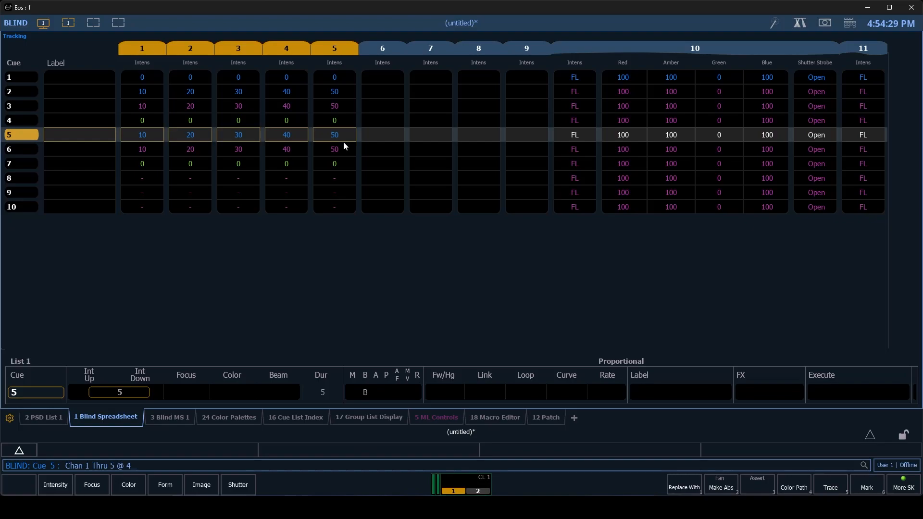
key(Return)
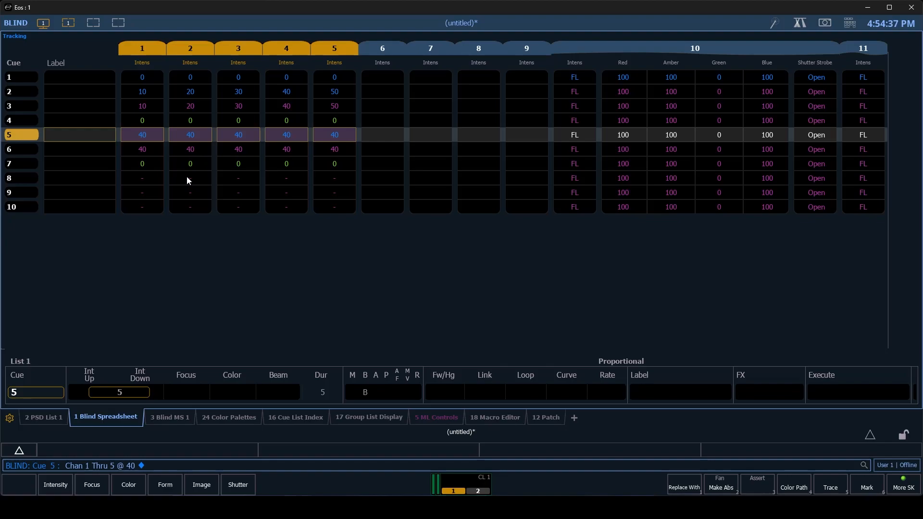
- Remove the intensity moves of channels 1 thru 5 from cues 3 thru 6 so cue 2's levels track through
key(q)
key(t)
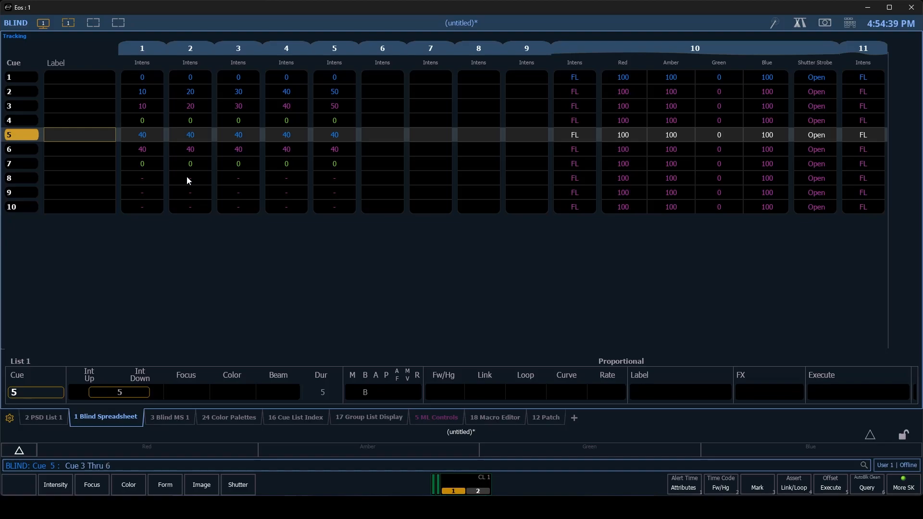
key(6)
key(Return)
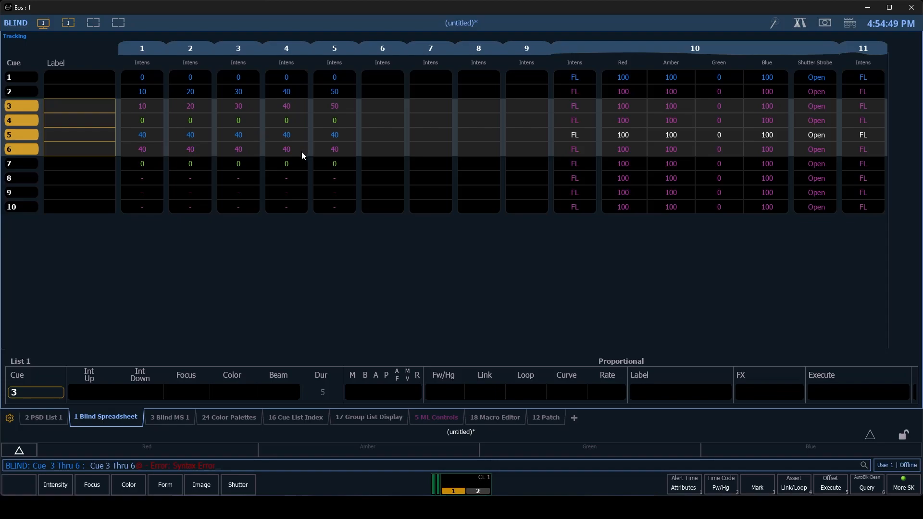
key(BackSpace)
key(Return)
text(1t5a)
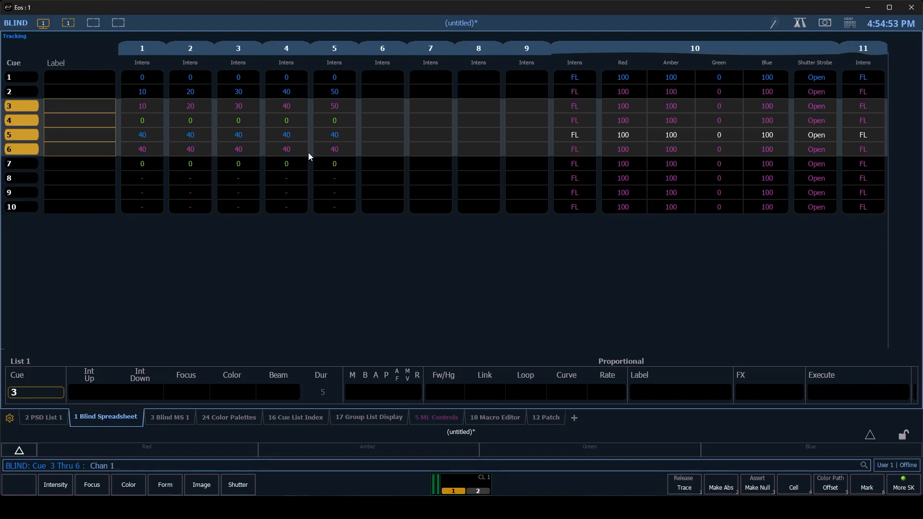
key(Return)
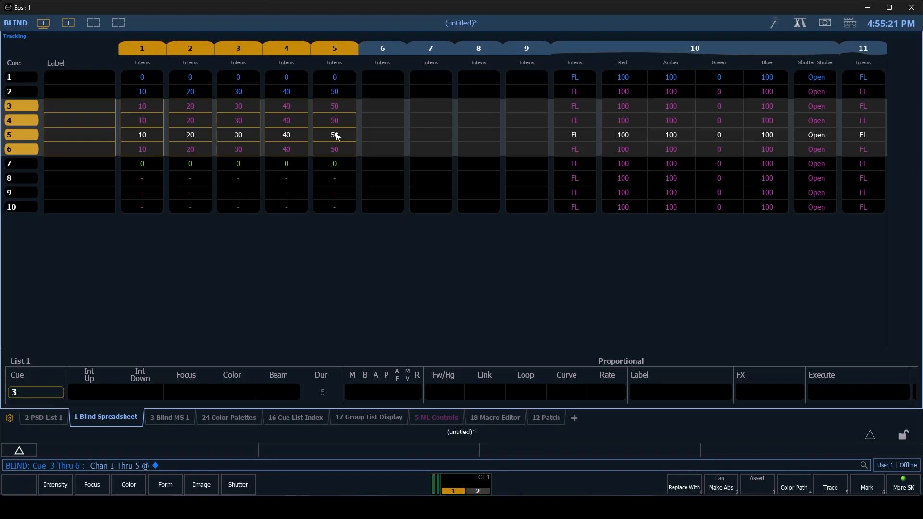
- Remove all stored intensity data for channels 1 thru 5 from cues 1 thru 10 with an empty At command
key(Escape)
key(q)
key(1)
key(t)
key(1)
key(0)
key(Return)
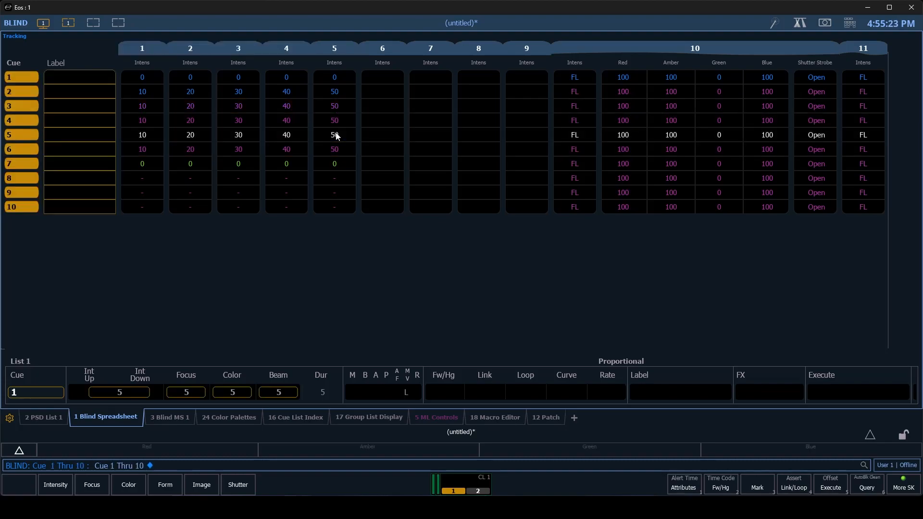
key(1)
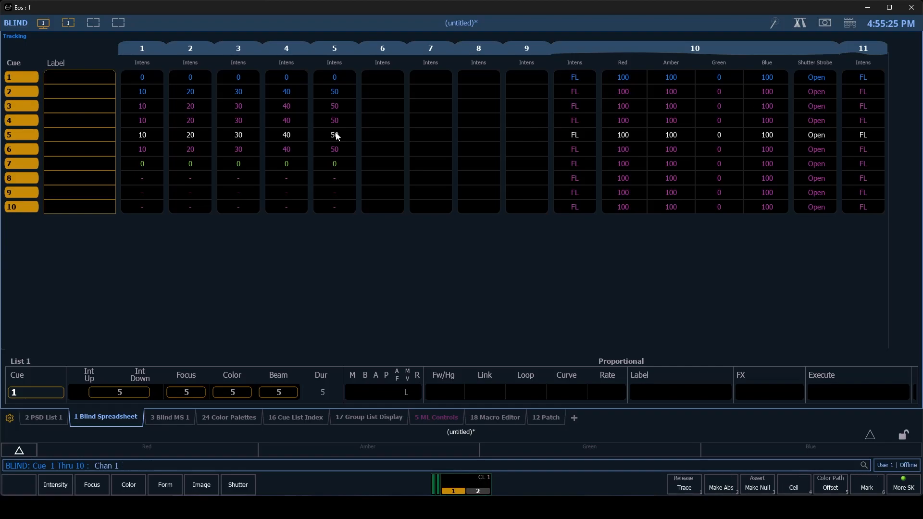
key(t)
key(5)
key(a)
key(Return)
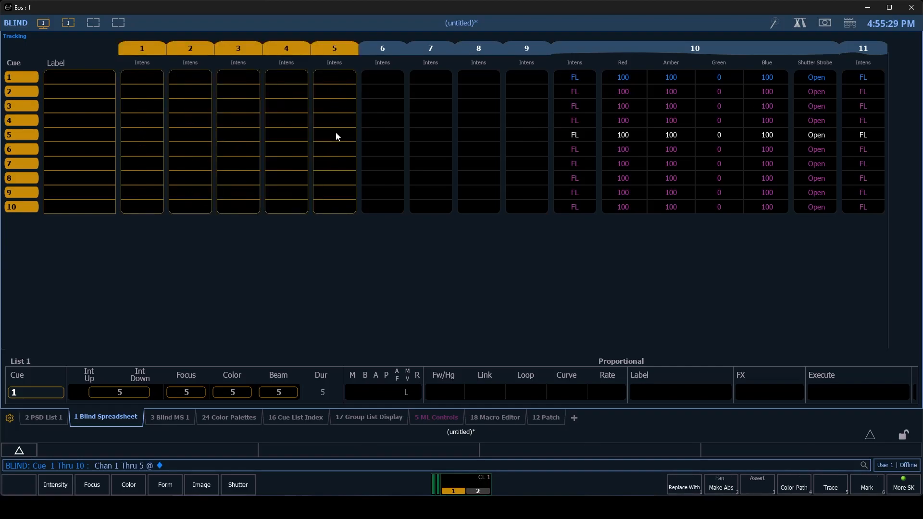